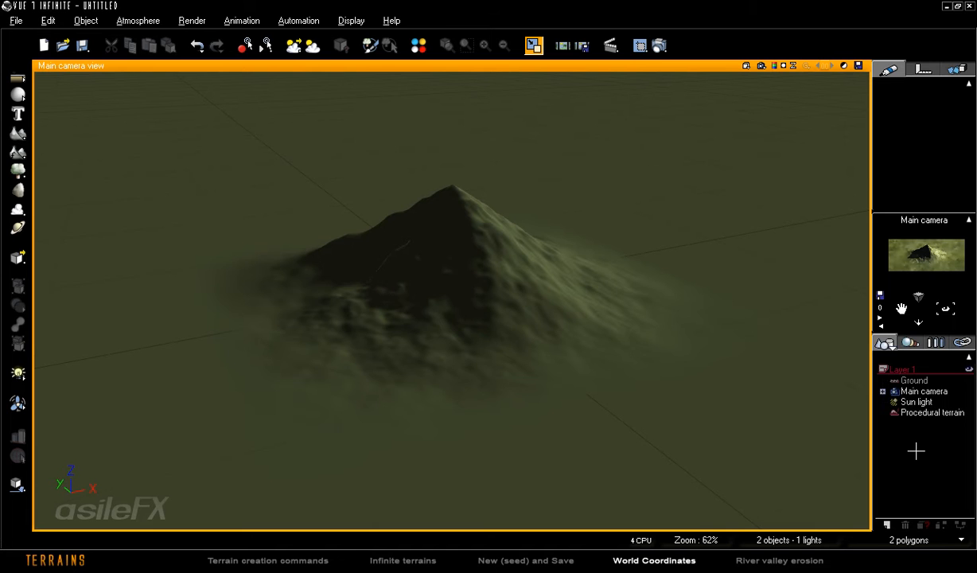
Step: Open the procedural terrain for editing and set its mapping mode to World without adding nodes to preserve the geometry
click(270, 270)
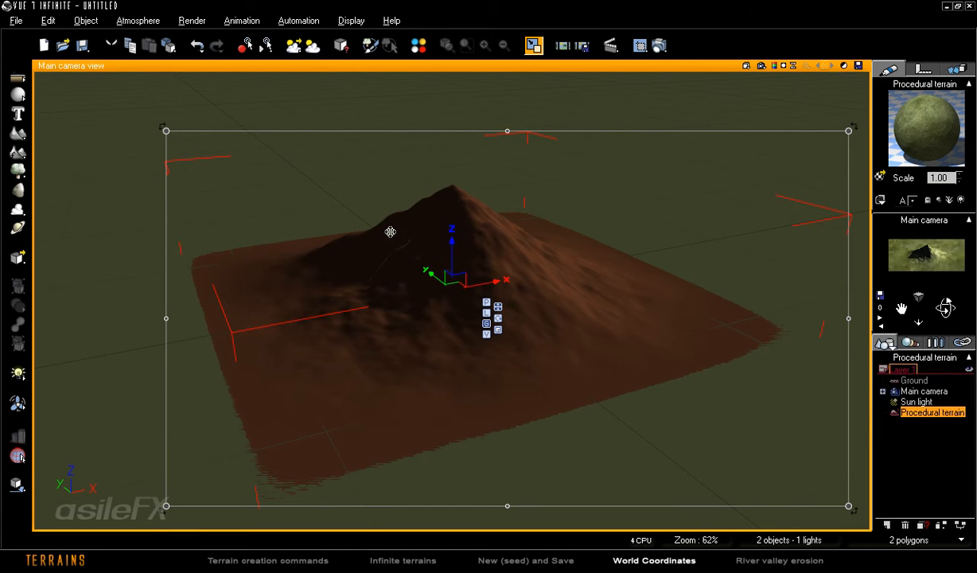
right_click(478, 282)
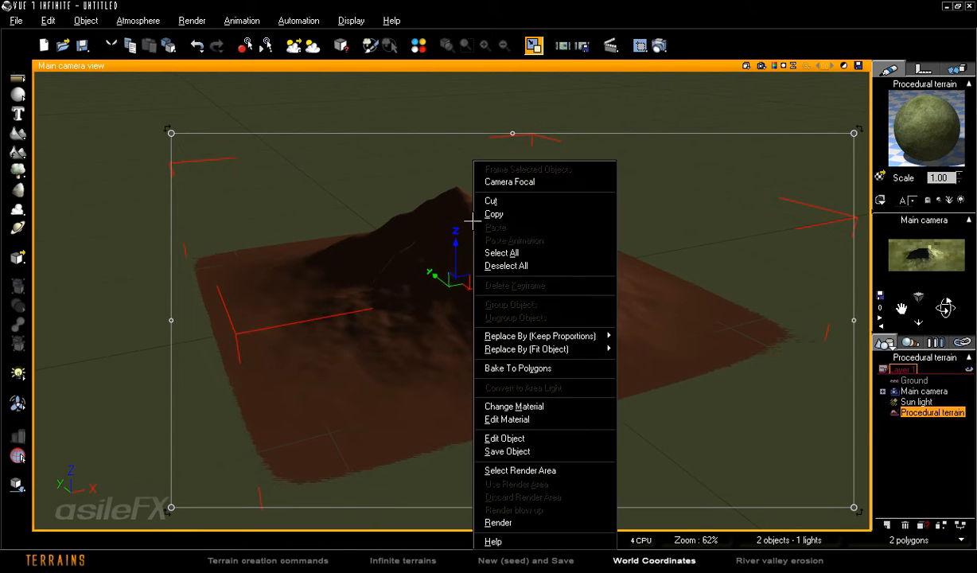
click(562, 437)
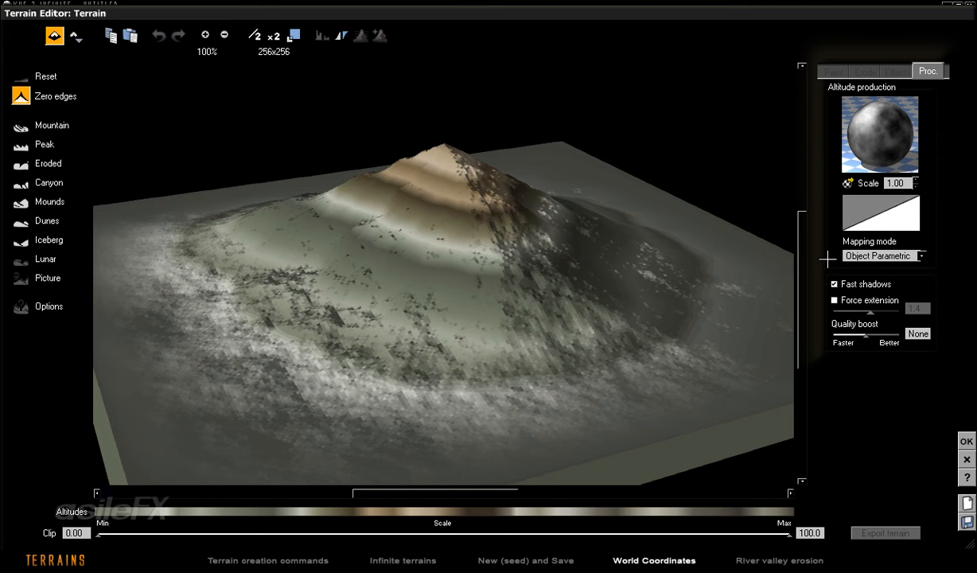
click(901, 255)
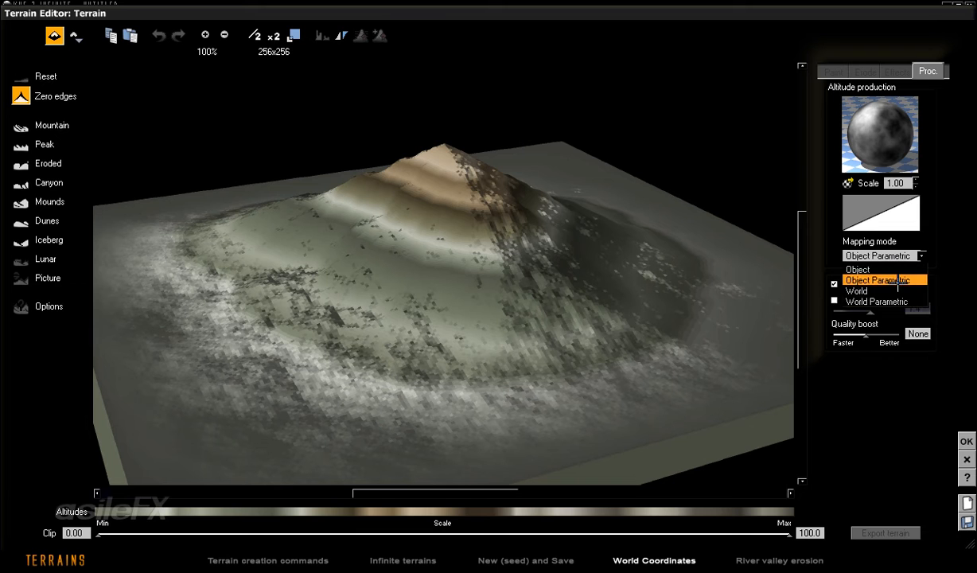
click(891, 285)
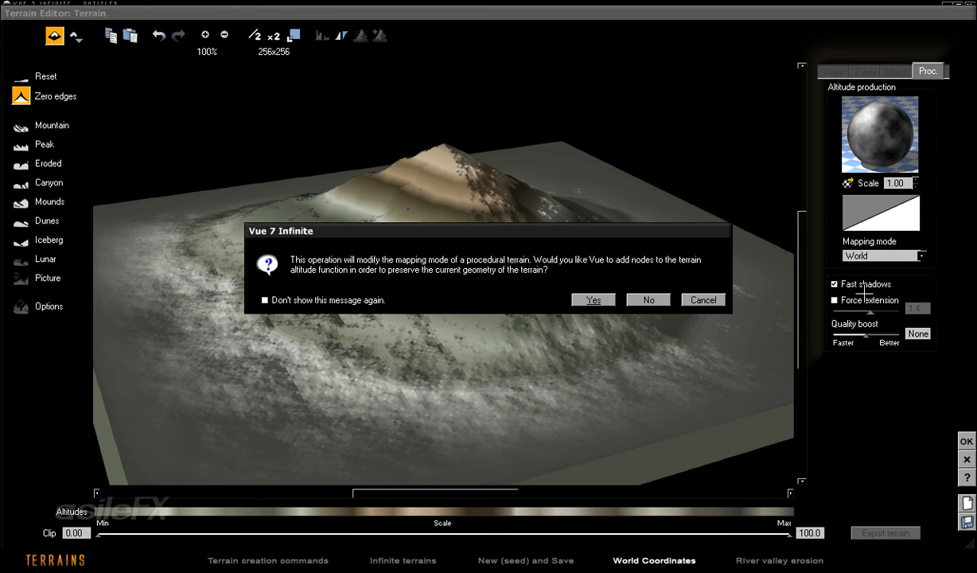
click(652, 299)
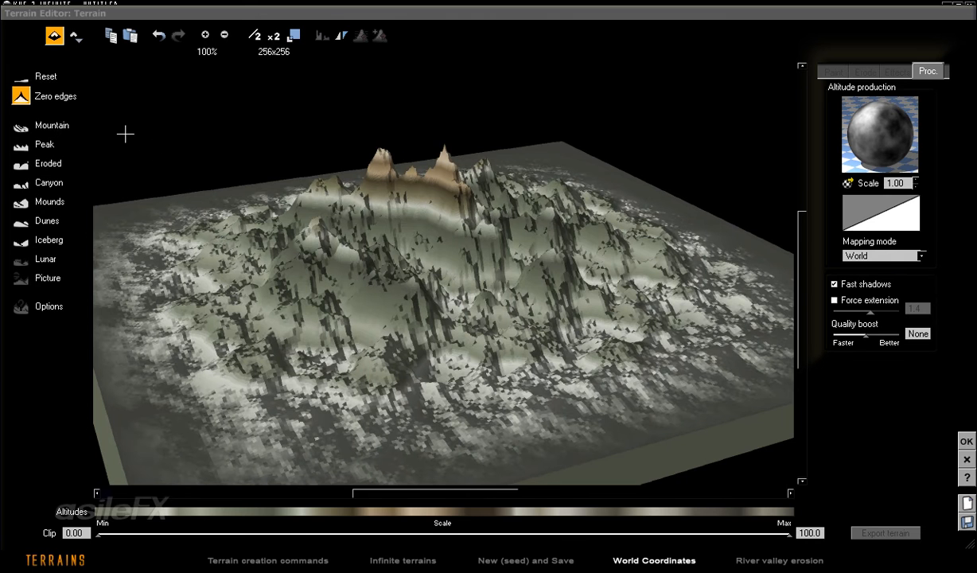
Step: Turn off Zero edges, set the altitude production scale to 4.80, and accept the terrain changes
click(21, 94)
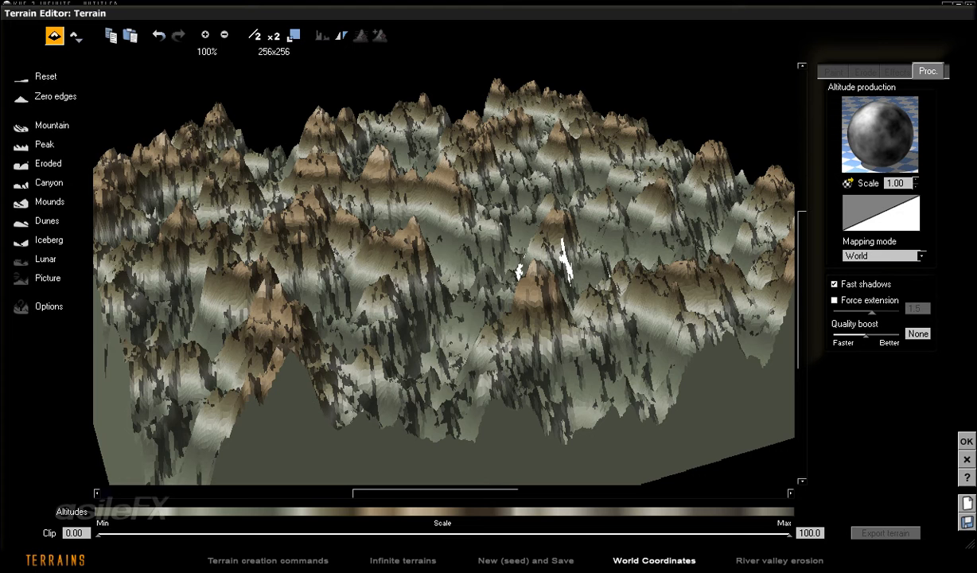
click(915, 180)
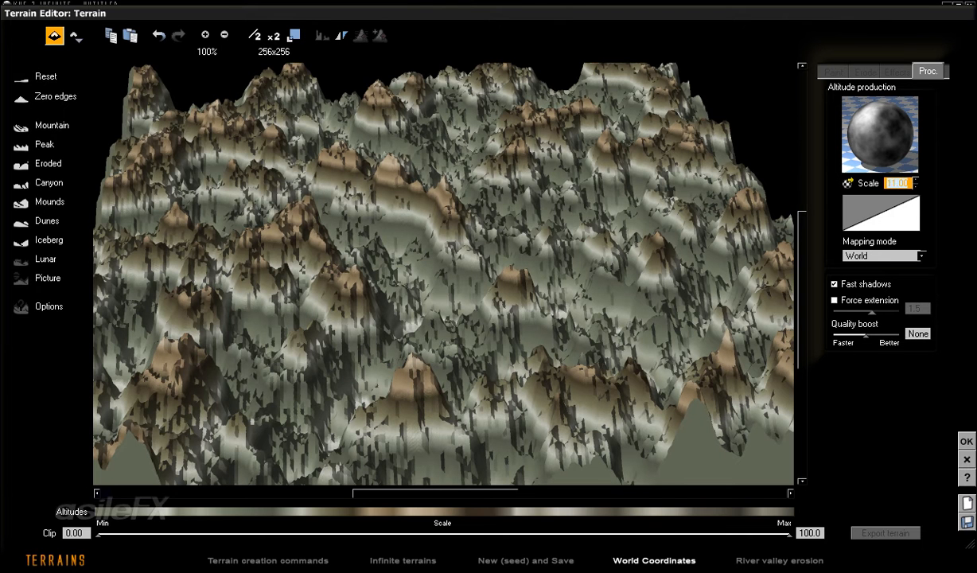
drag(882, 327, 878, 353)
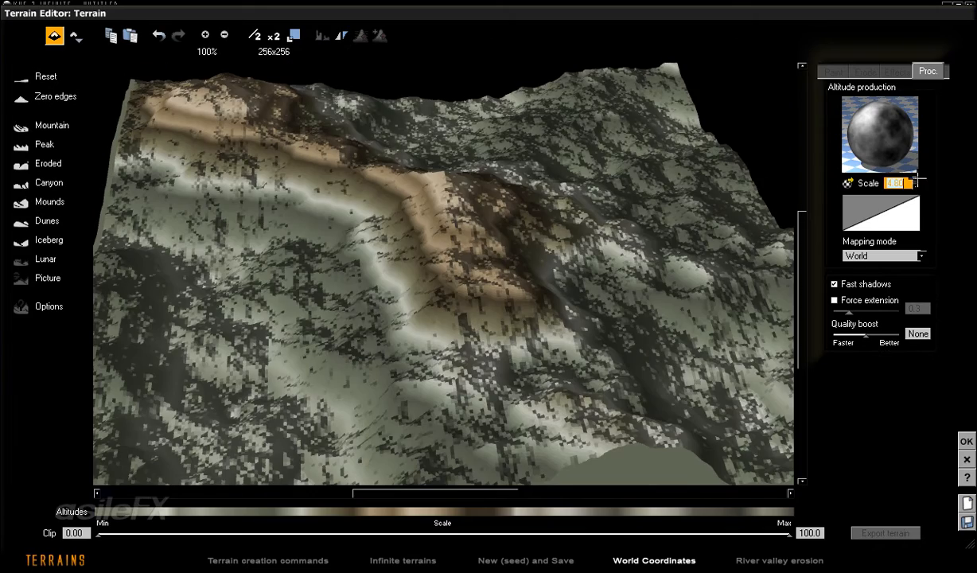
drag(680, 283, 689, 324)
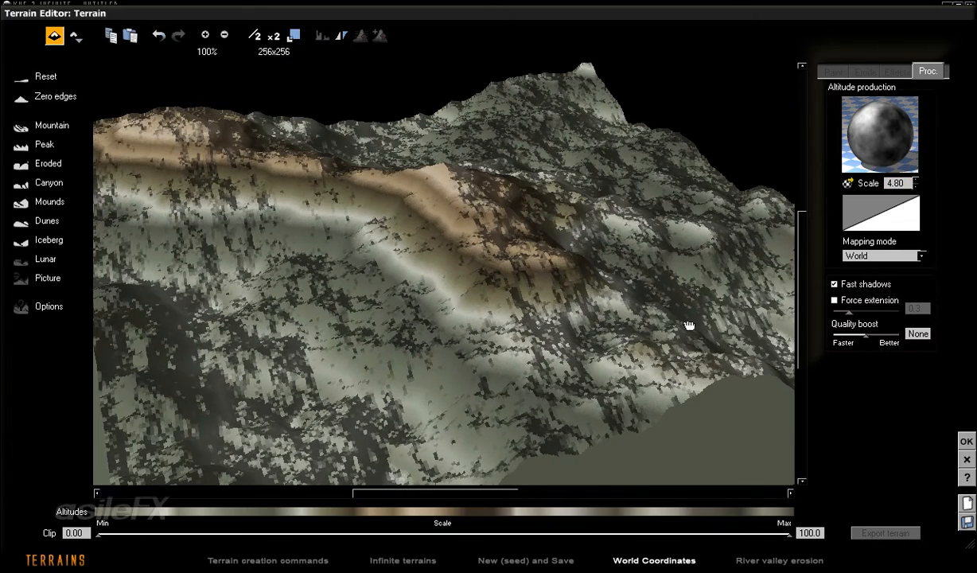
click(965, 440)
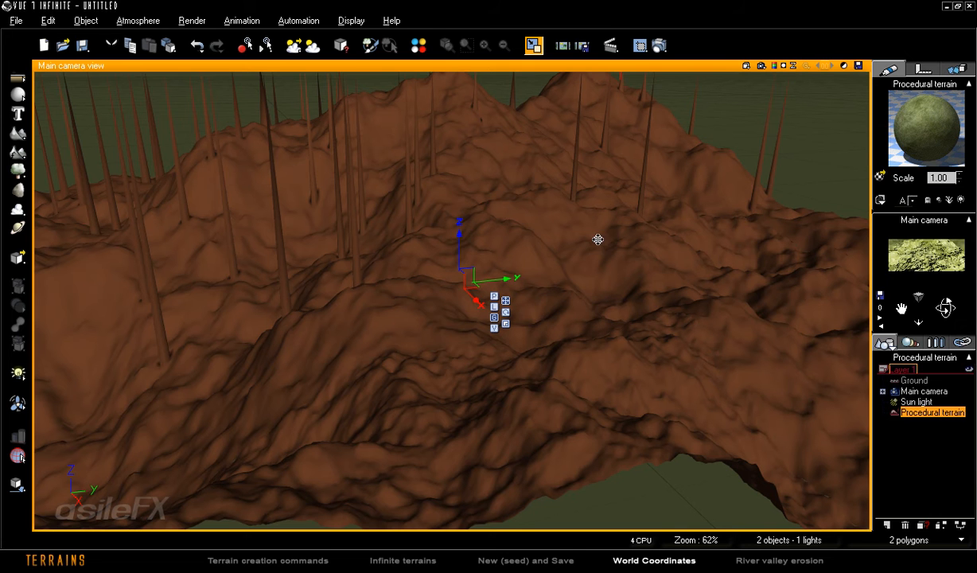
Step: Reopen the procedural terrain for editing and double its resolution to 512x512
double_click(617, 217)
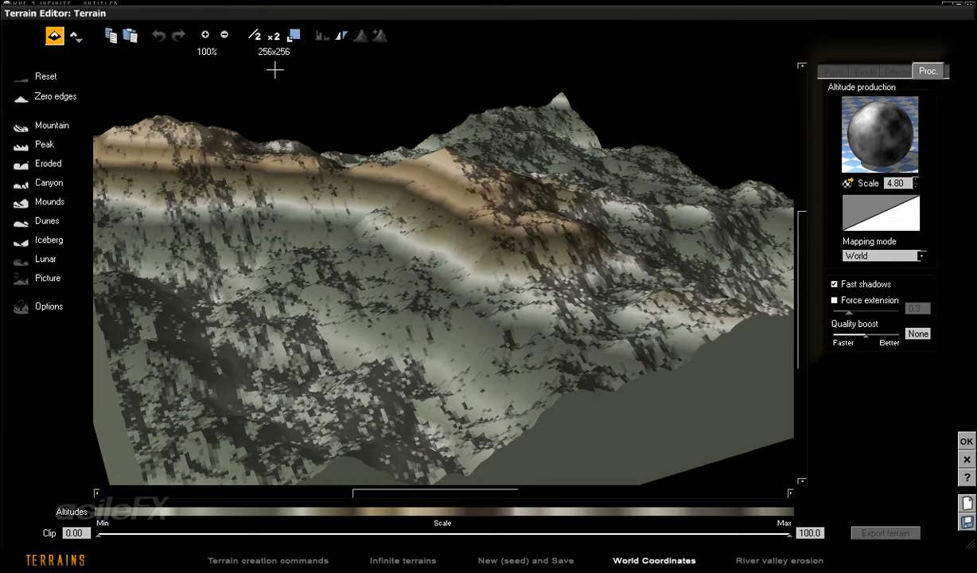
click(270, 35)
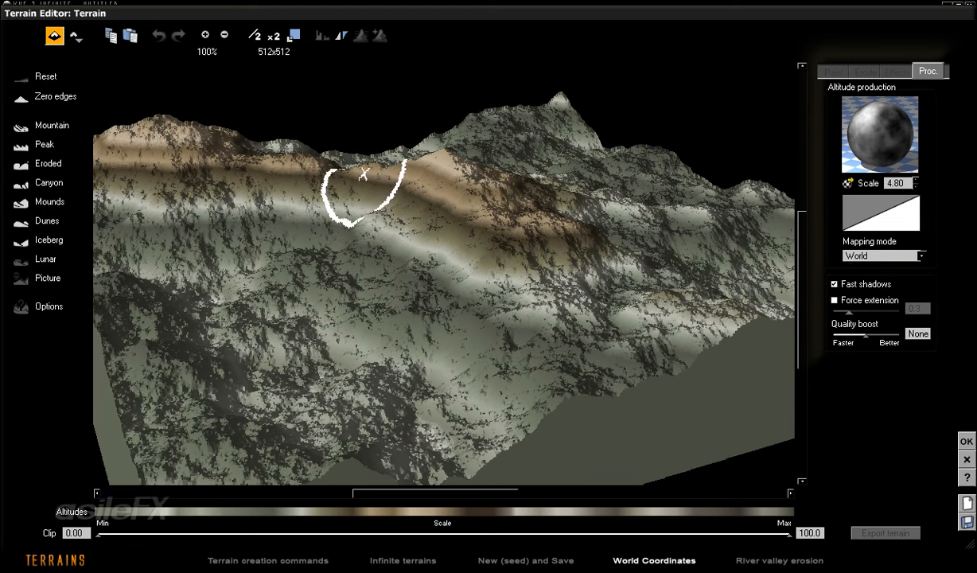
click(965, 440)
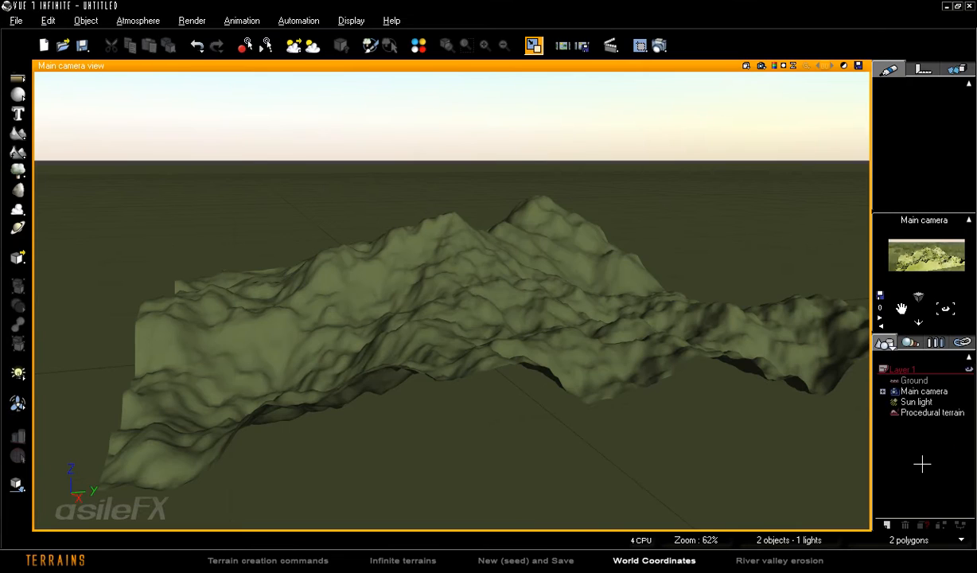
Step: Move the procedural terrain along the Y axis and raise it along the Z axis
click(686, 321)
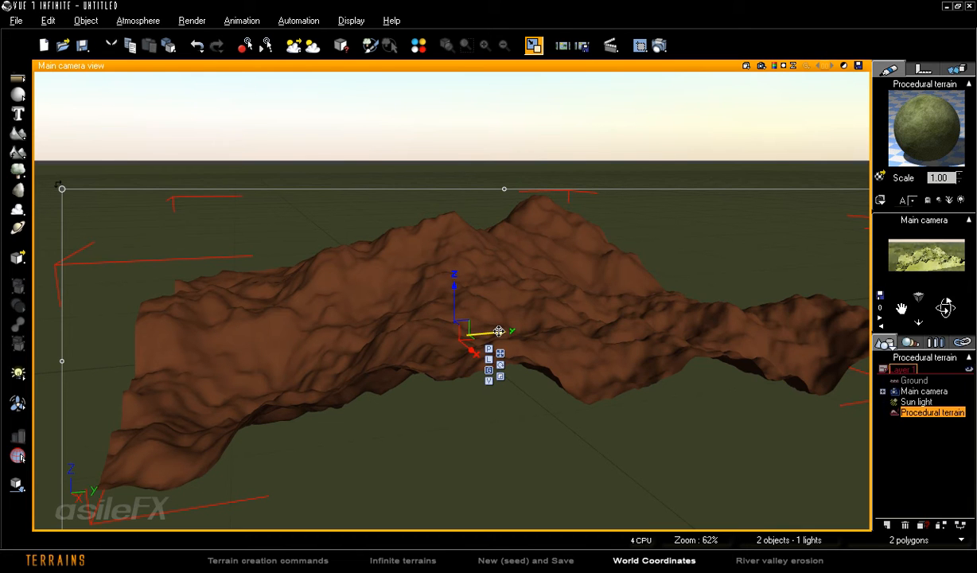
drag(498, 331, 186, 331)
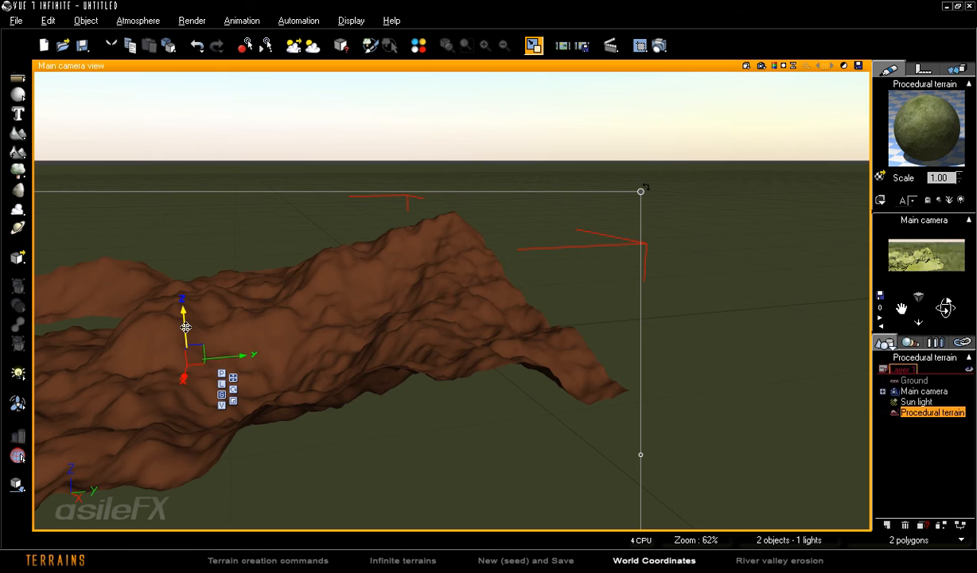
drag(185, 327, 181, 290)
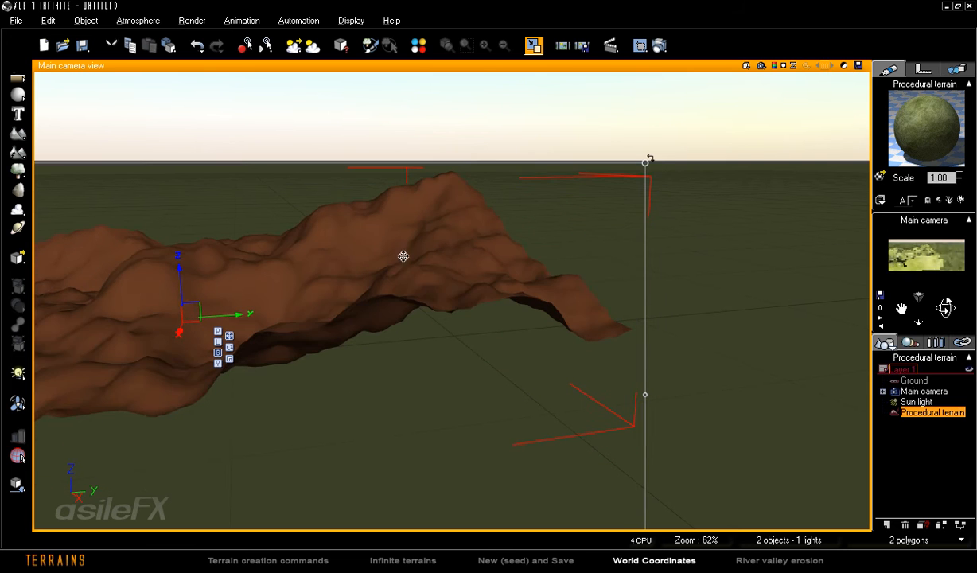
mouse_move(909, 294)
mouse_down()
mouse_move(871, 295)
mouse_move(887, 312)
mouse_move(914, 294)
mouse_up()
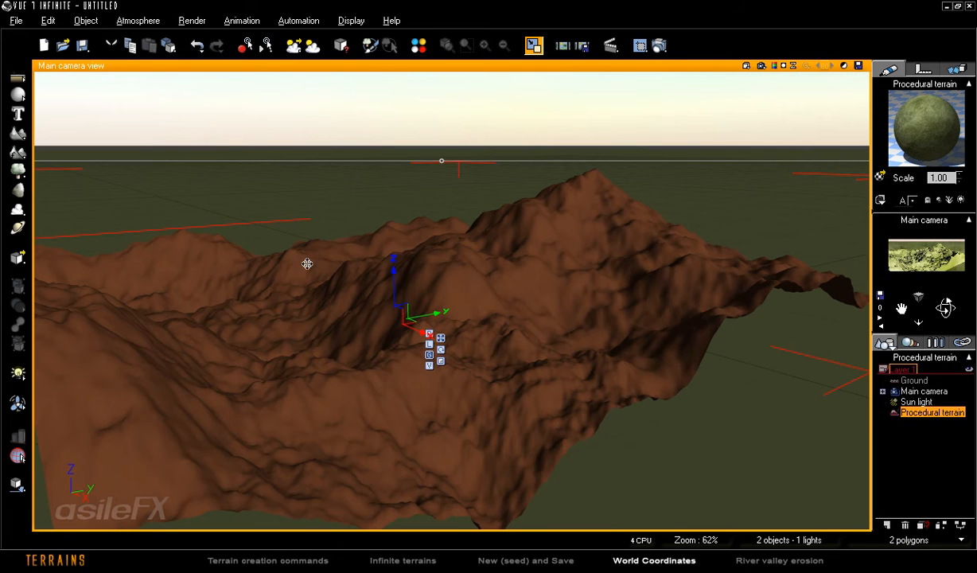
drag(389, 292, 430, 279)
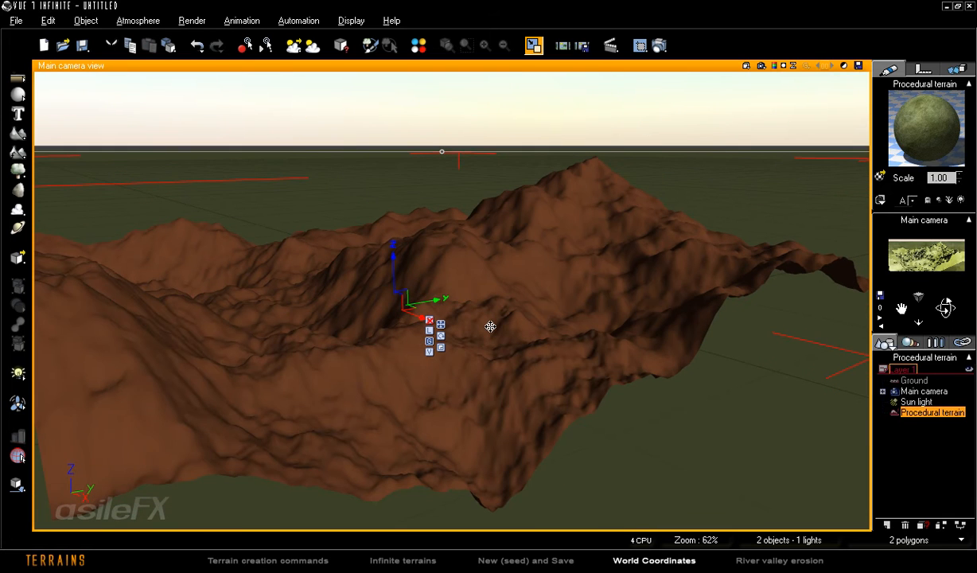
Step: Enlarge the procedural terrain uniformly until it covers most of the ground visible in the camera view
click(429, 341)
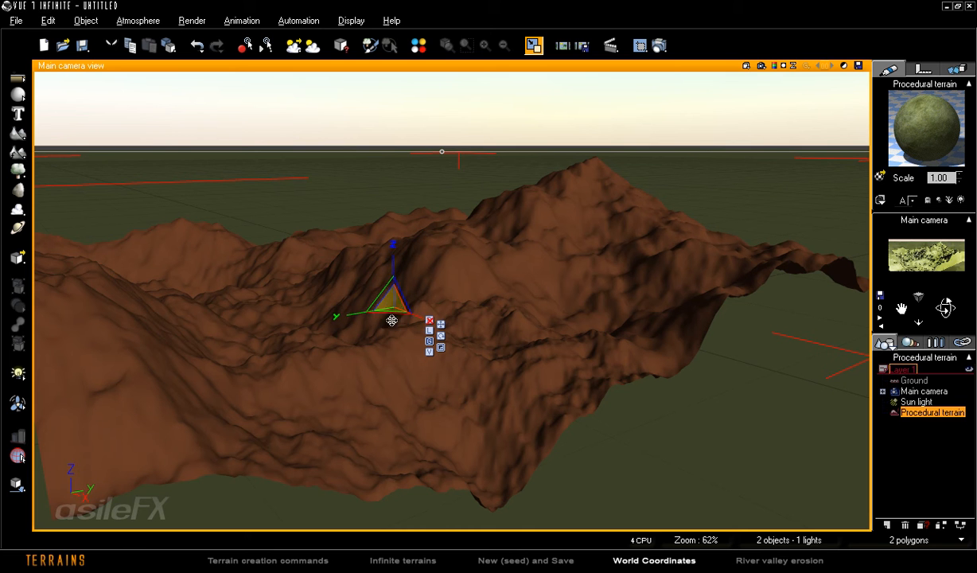
drag(380, 292, 400, 296)
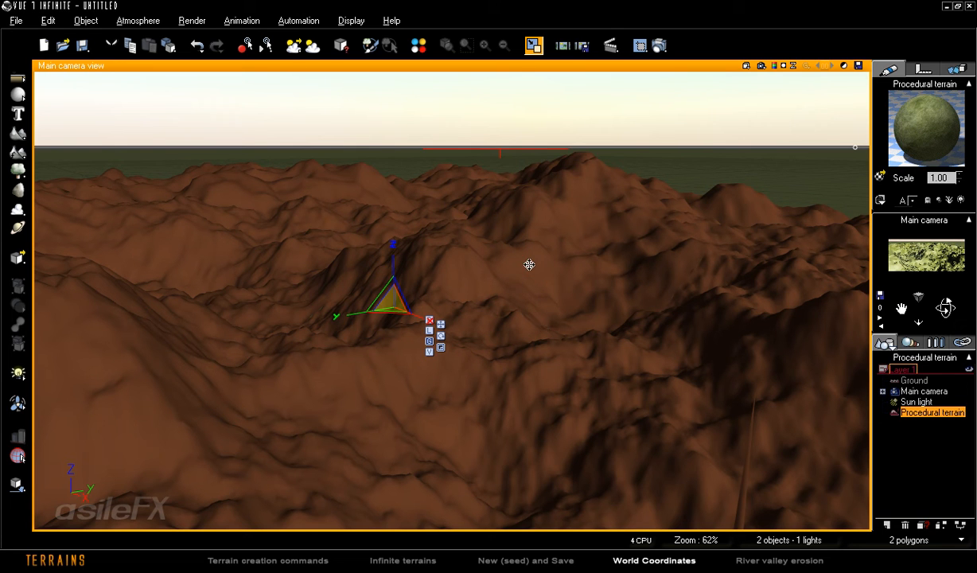
drag(389, 296, 639, 296)
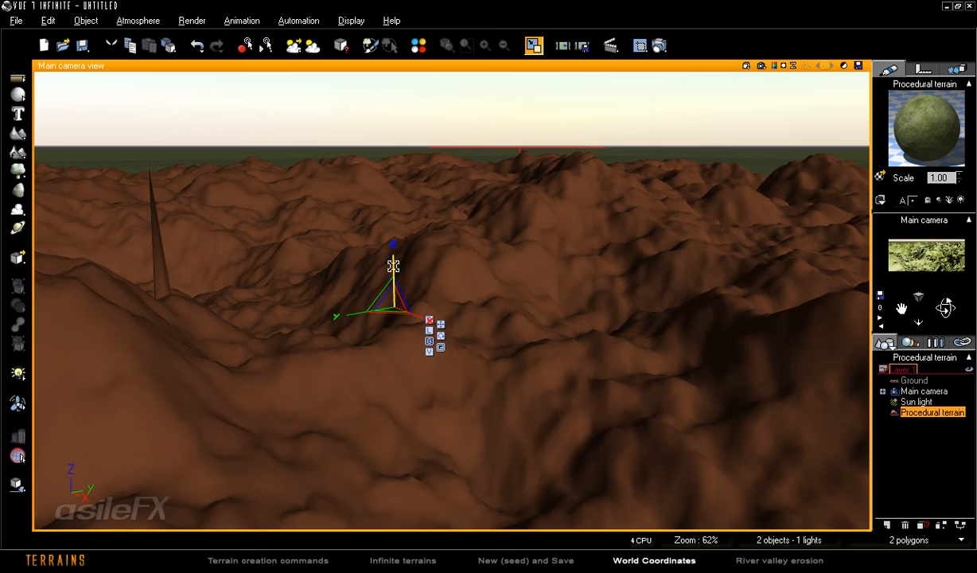
Step: Try to stretch the procedural terrain vertically along the Z axis
drag(393, 266, 393, 191)
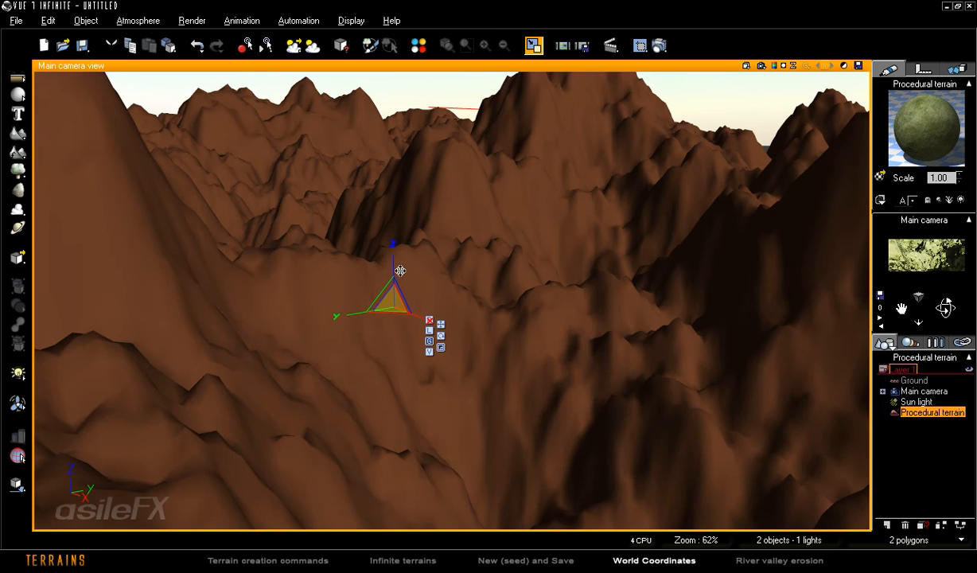
mouse_move(386, 262)
mouse_down()
mouse_move(396, 298)
mouse_move(394, 277)
mouse_up()
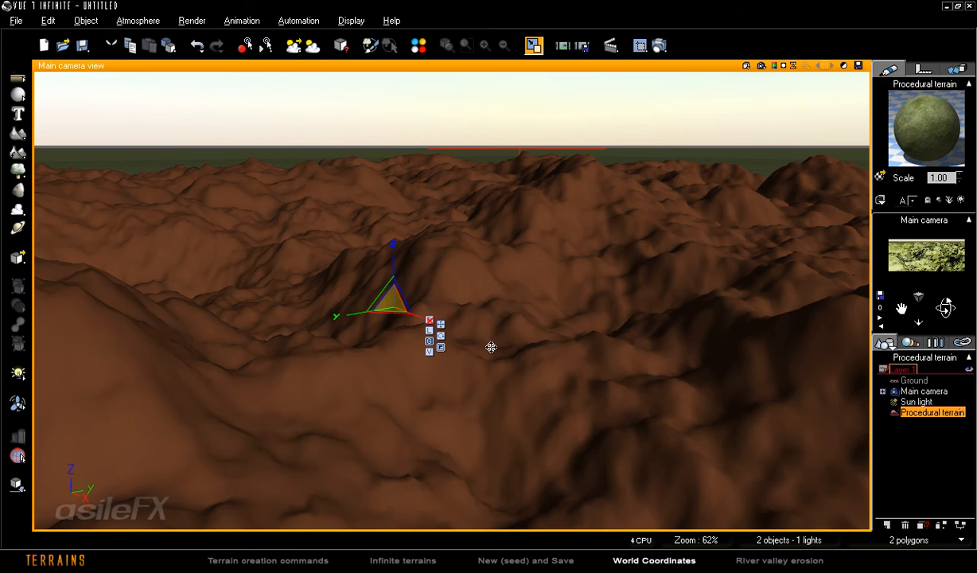
Step: Reposition the enlarged procedural terrain across the scene, shifting it sideways and raising it slightly
click(441, 325)
drag(423, 305, 684, 306)
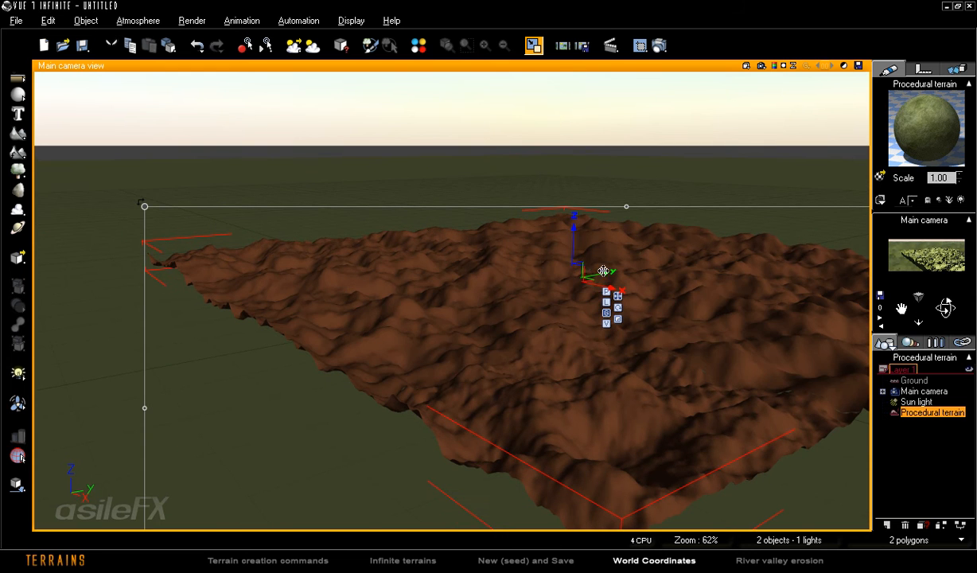
drag(600, 286, 554, 228)
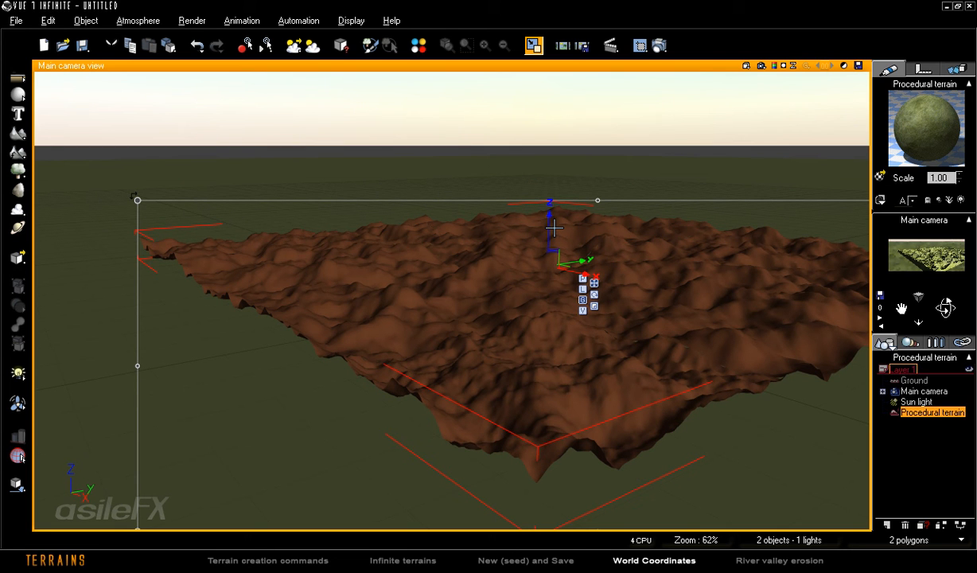
drag(603, 205, 678, 181)
drag(945, 307, 922, 319)
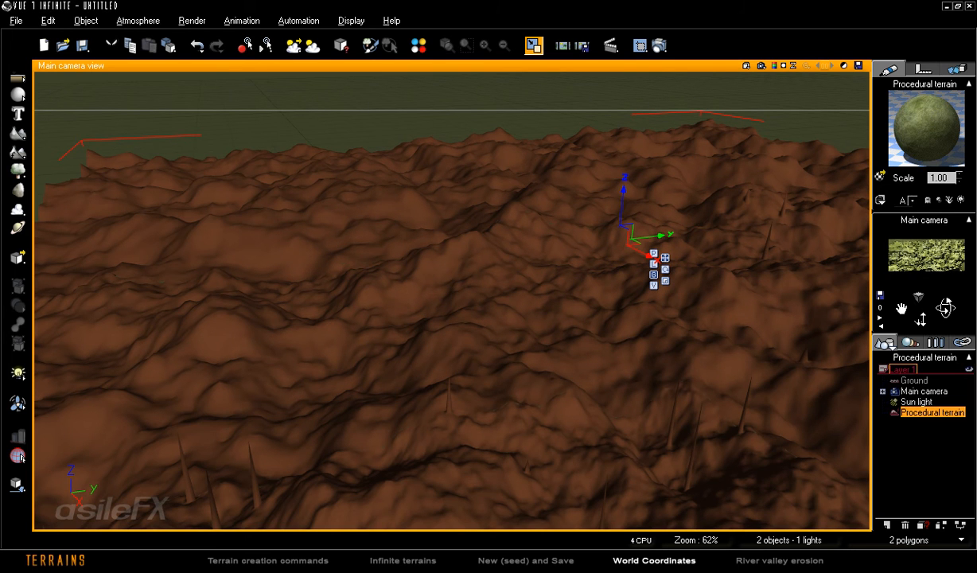
Step: Open the procedural terrain's altitude production function for editing and select its Position input node
double_click(434, 326)
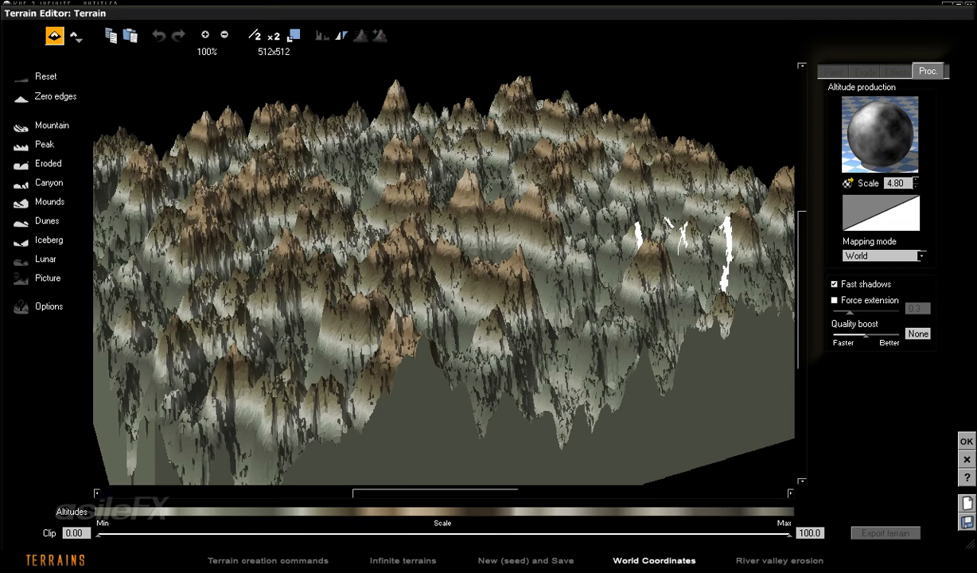
right_click(840, 131)
click(840, 145)
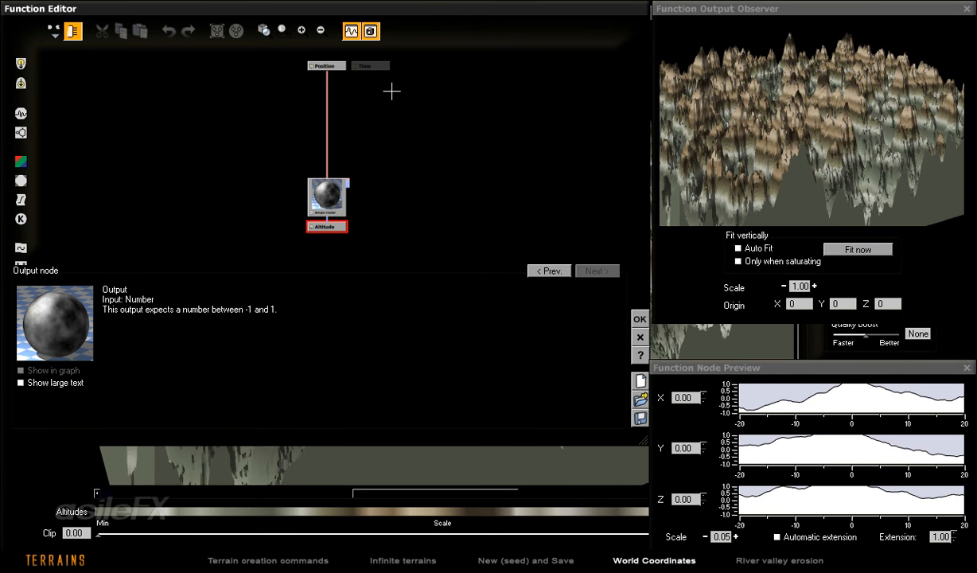
click(340, 68)
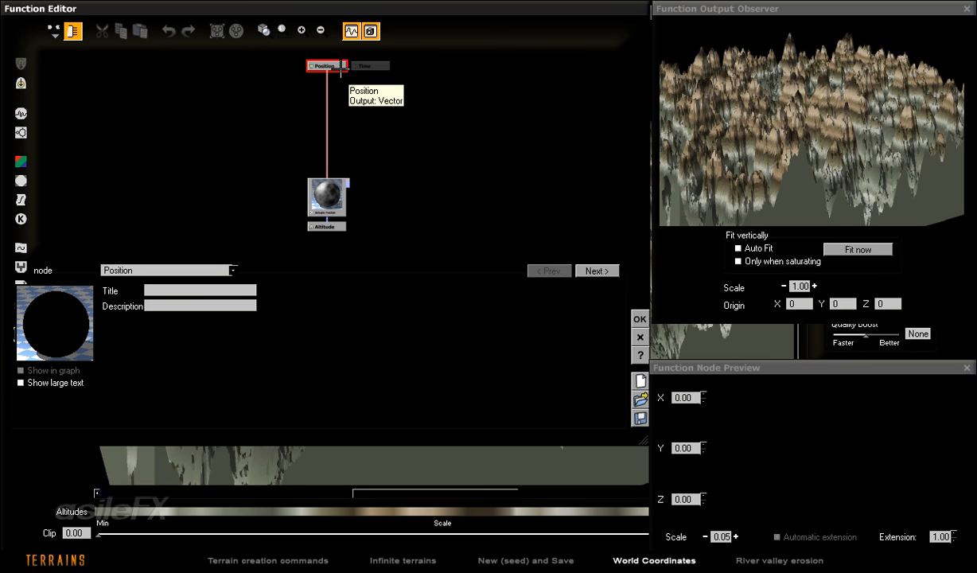
Step: Add a Position Options input node, connect it to the fractal node in place of Position, and accept the function
right_click(380, 82)
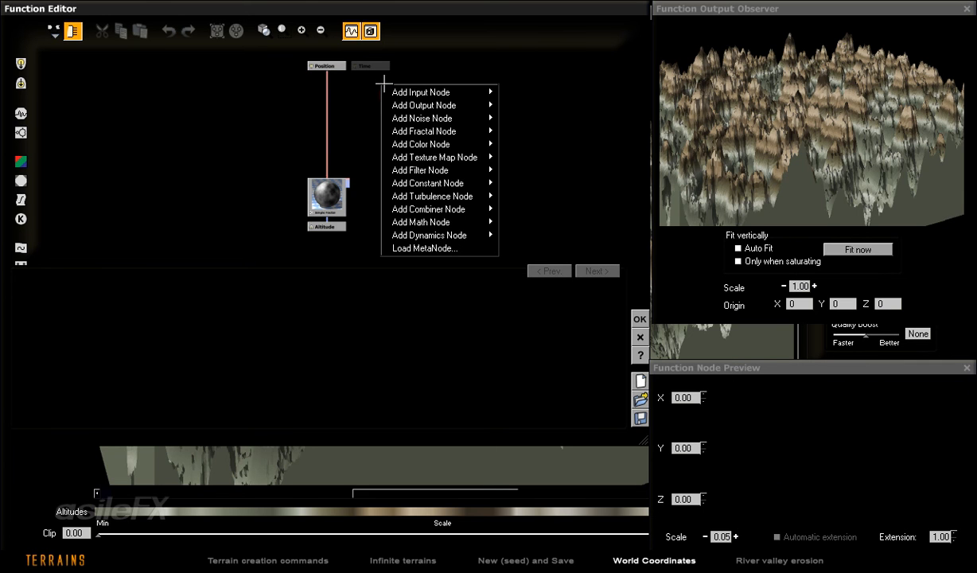
mouse_move(416, 93)
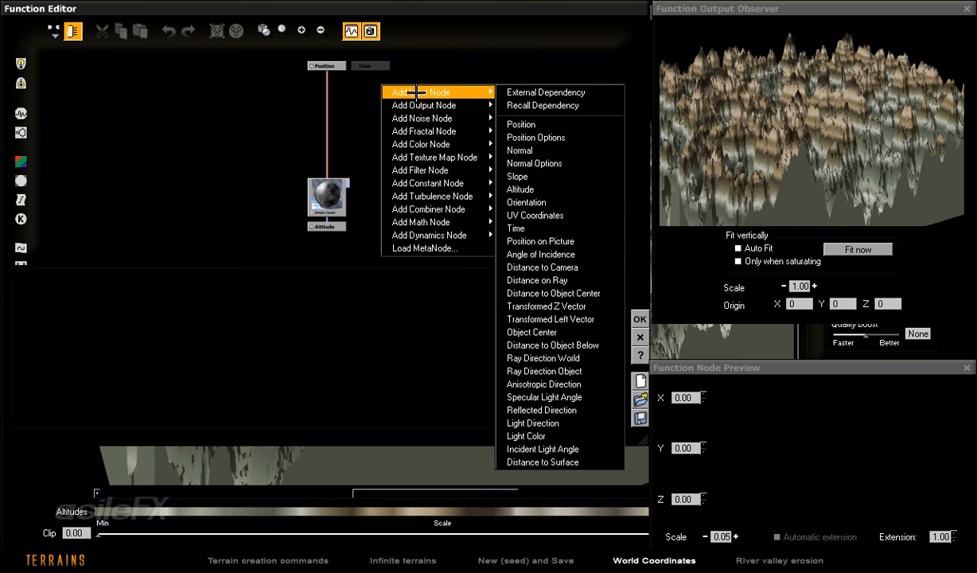
click(548, 137)
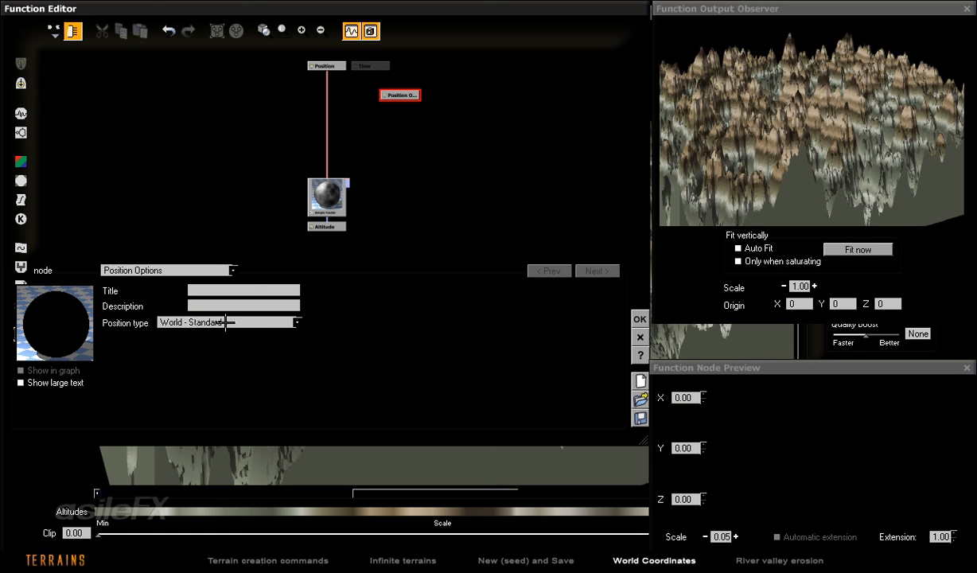
drag(326, 74, 407, 94)
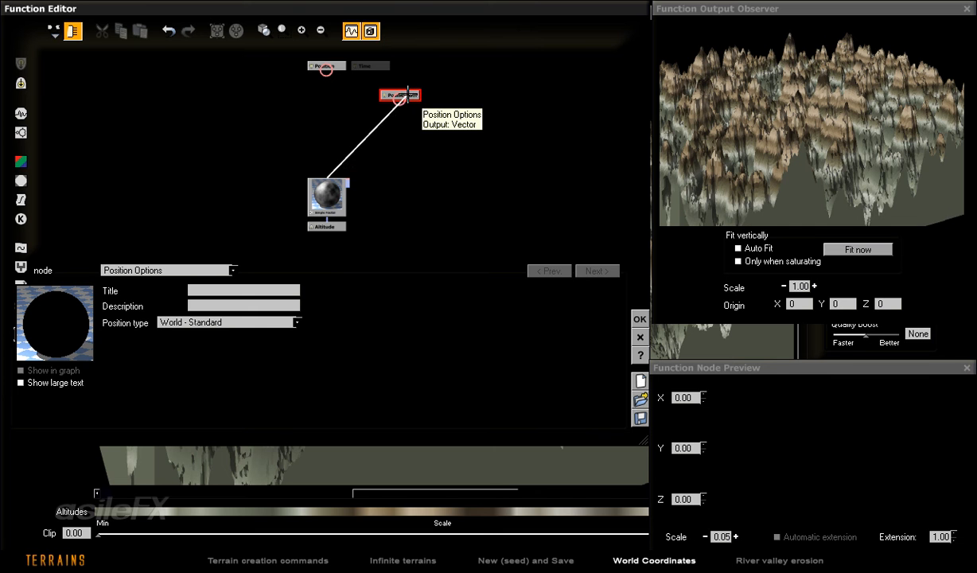
click(638, 318)
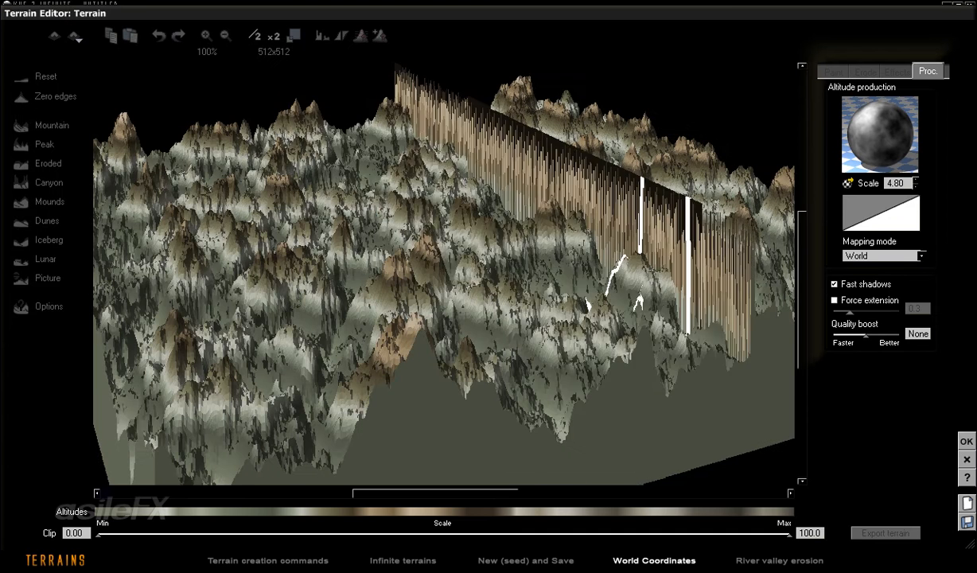
Step: Accept the terrain edits and move the procedural terrain up and down along the Z axis, leaving it higher than where it started
click(964, 440)
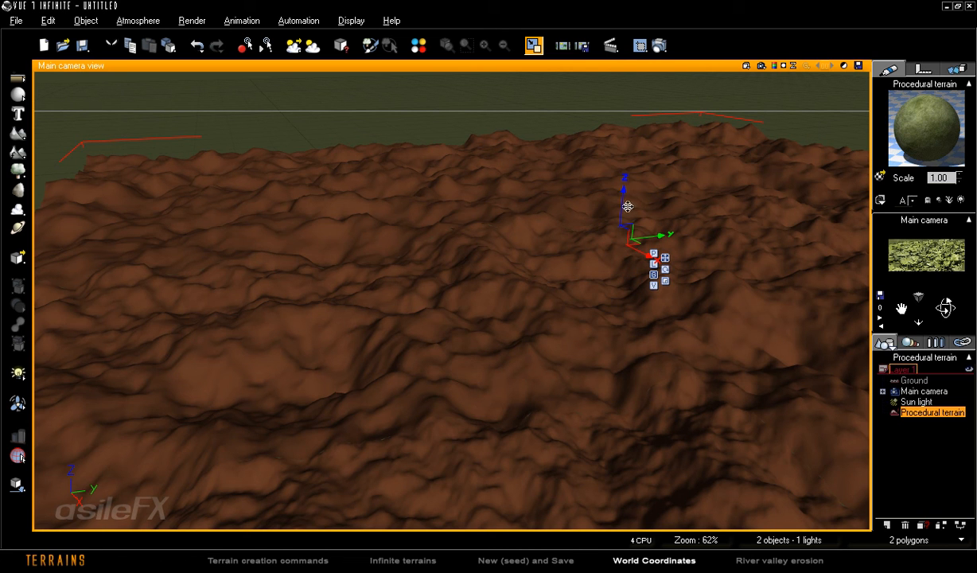
drag(621, 204, 630, 108)
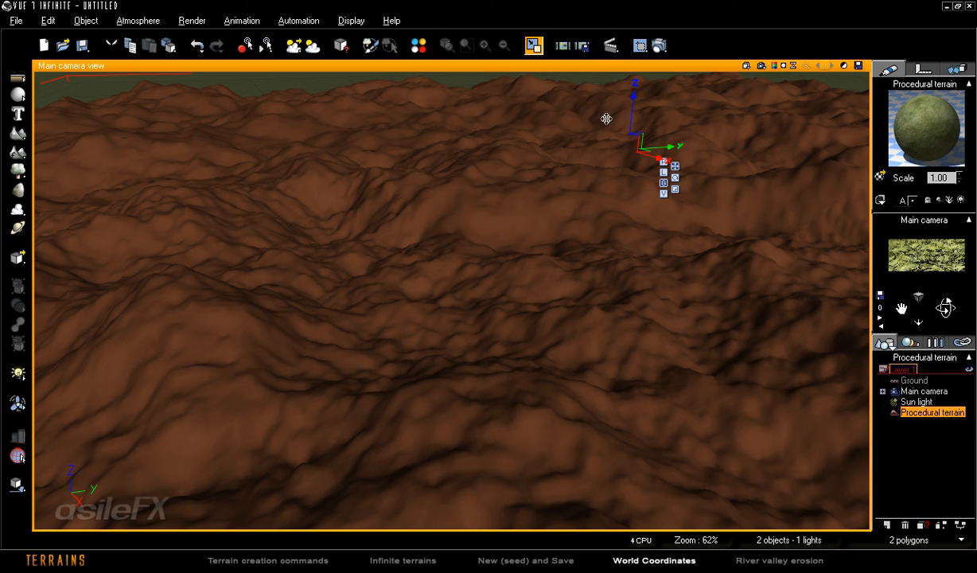
drag(633, 114, 608, 340)
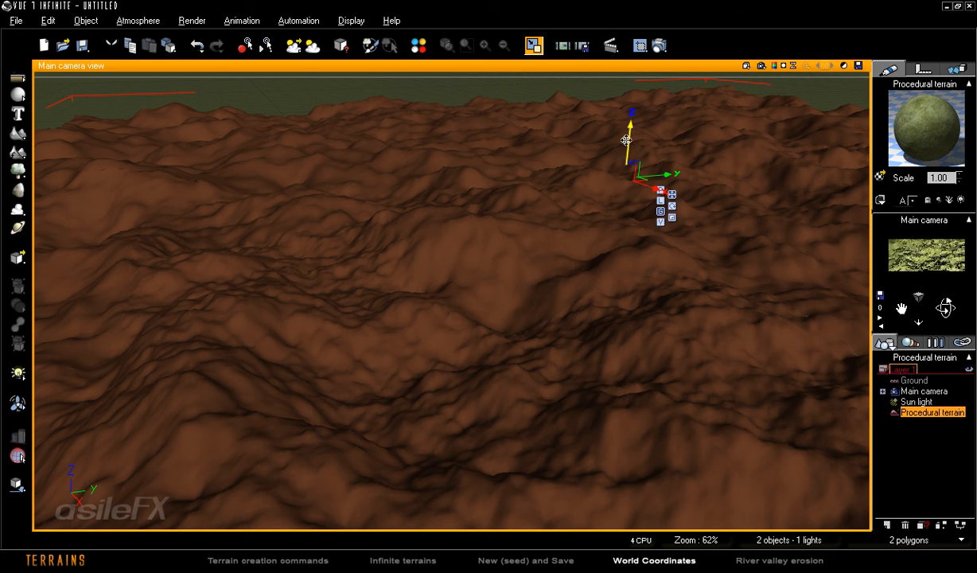
drag(634, 139, 655, 185)
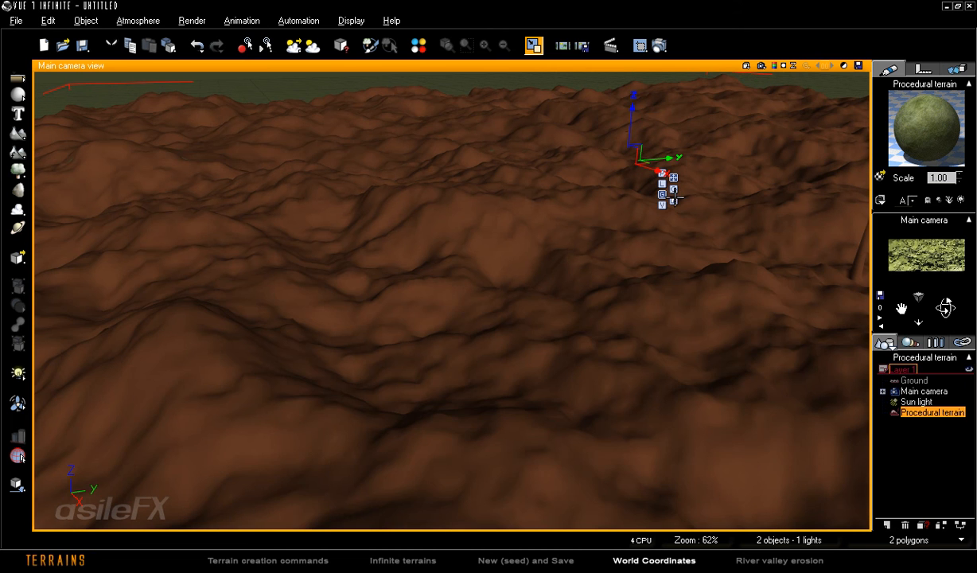
Step: Switch the procedural terrain's gizmo to resizing and scale the terrain uniformly on all axes
click(674, 201)
drag(629, 152, 758, 69)
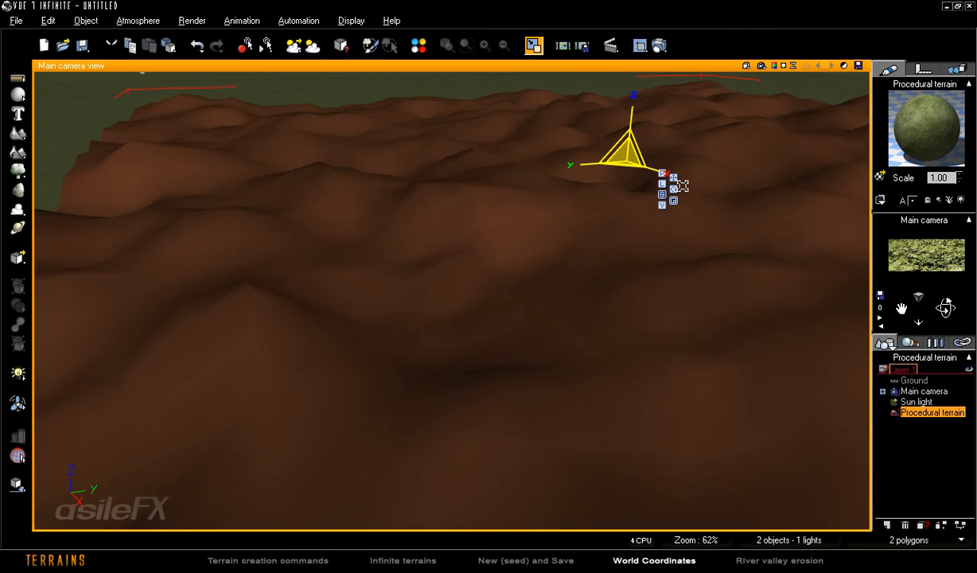
drag(683, 186, 708, 162)
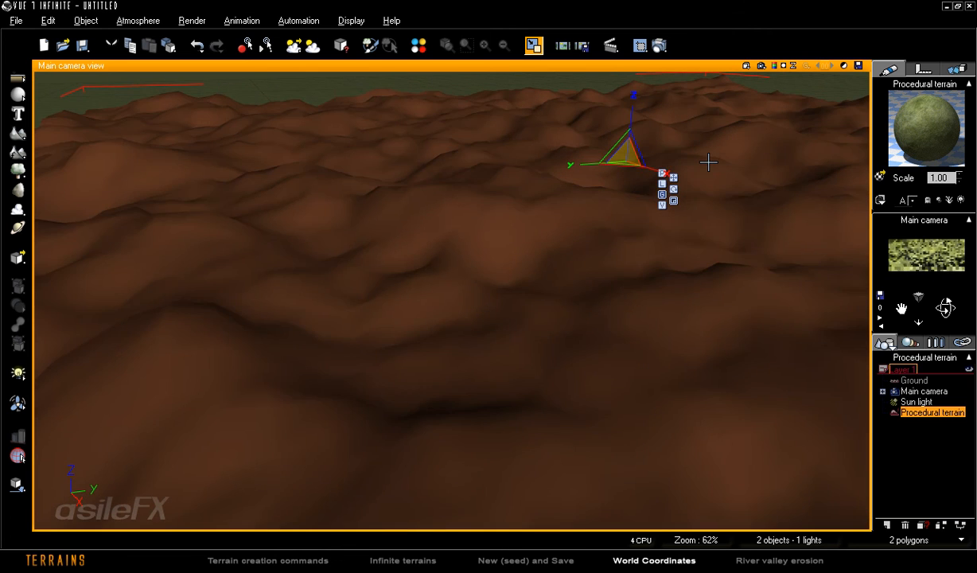